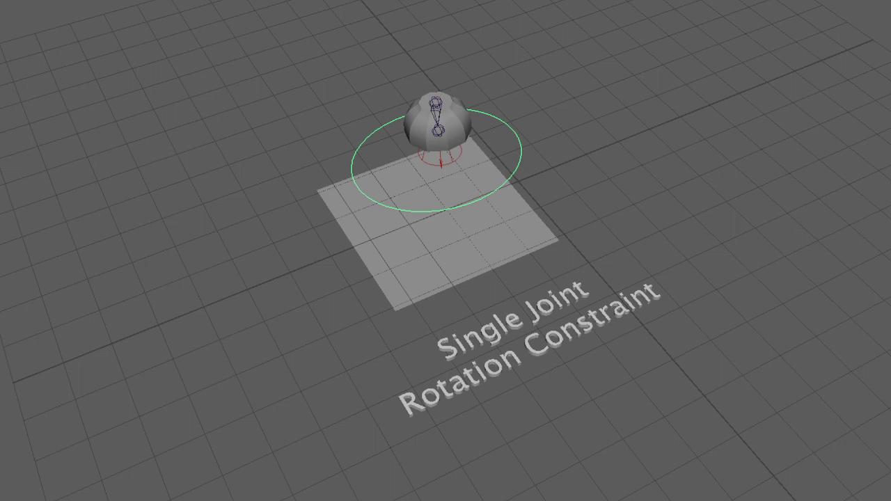
Preview with scene lighting and rotate the spotlight joint to swing its light pool
key(e)
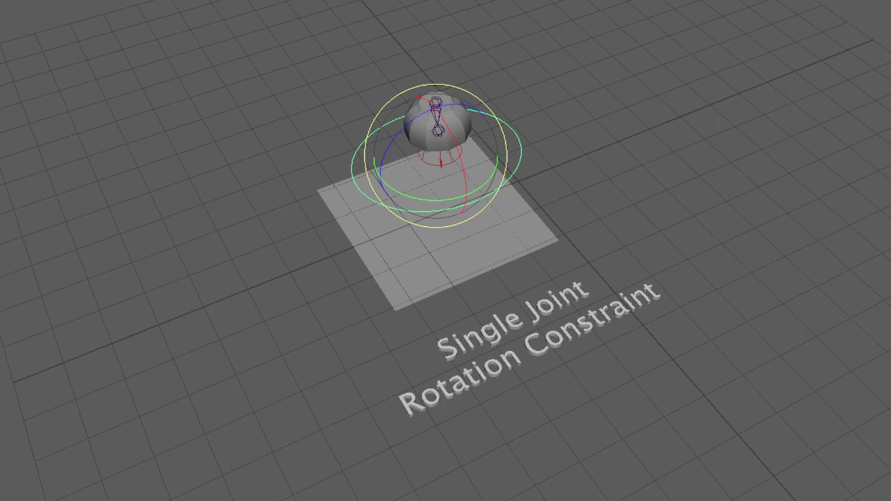
key(7)
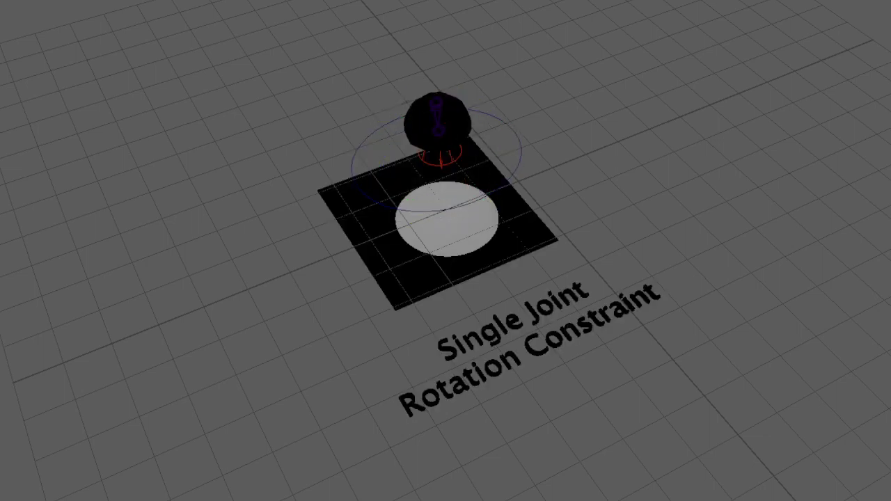
click(519, 150)
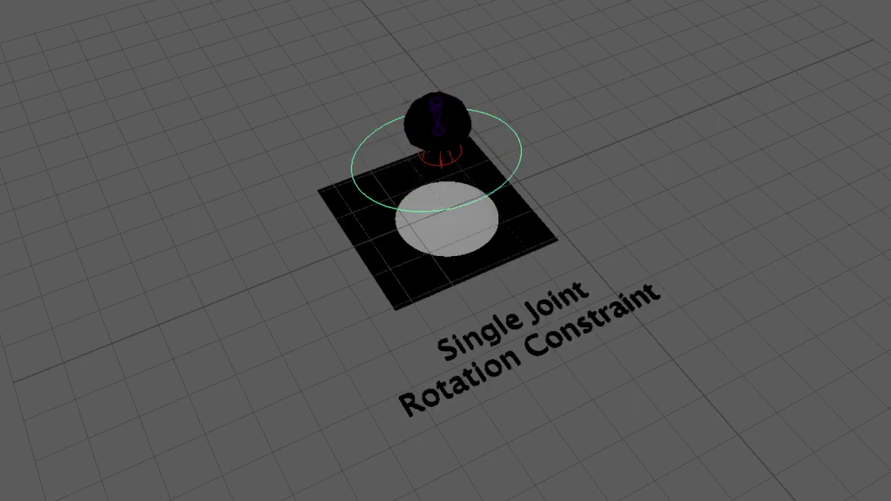
key(e)
drag(390, 186, 453, 204)
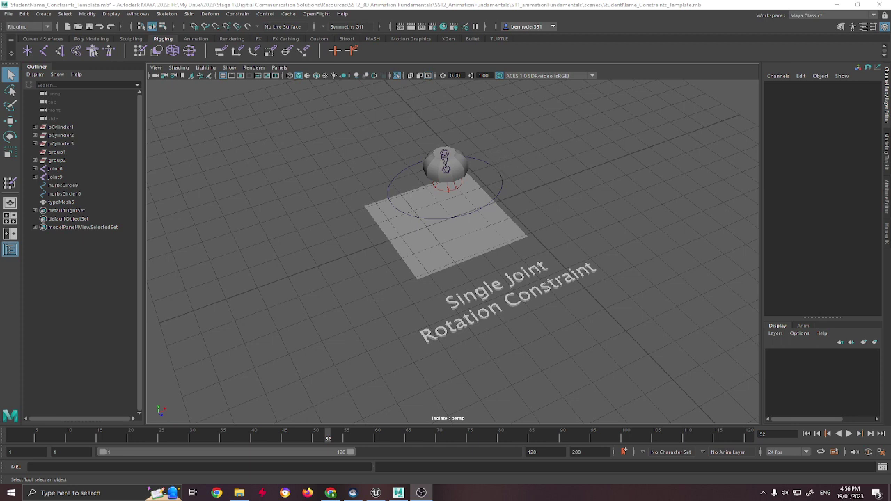
Delete any constraints on the circle control with Delete by Type > Constraints
click(498, 167)
click(24, 13)
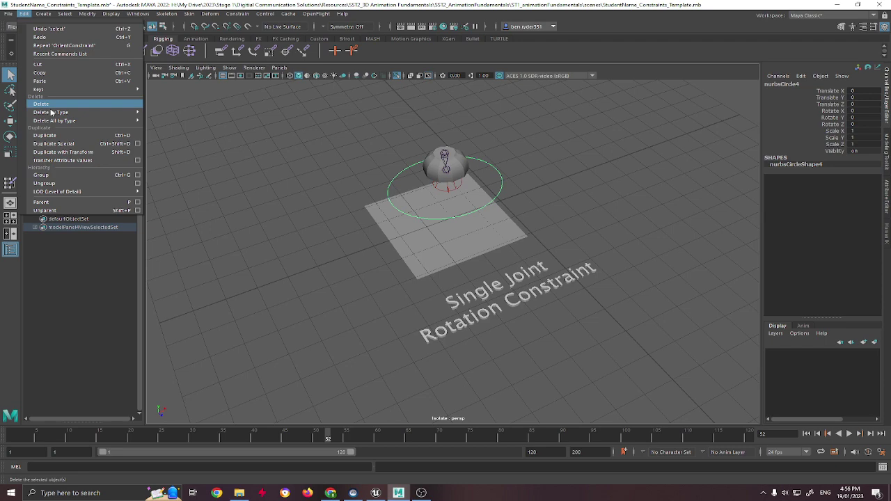
mouse_move(70, 112)
click(171, 150)
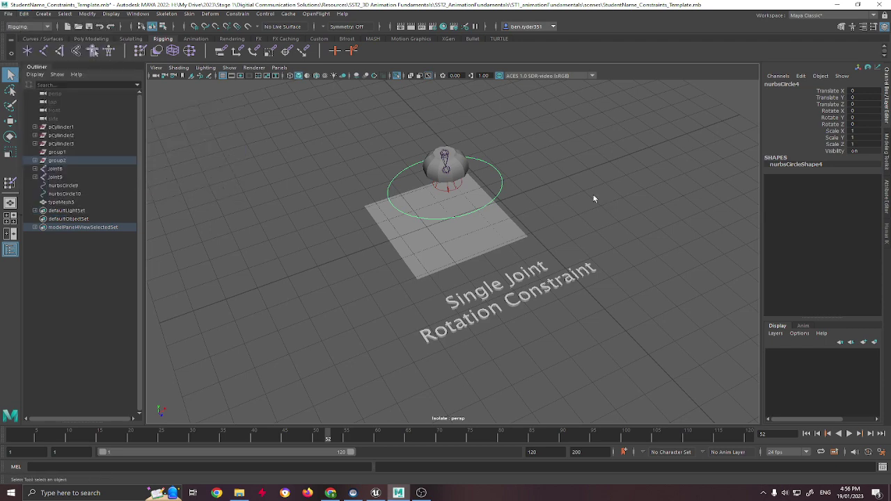
Delete the orient constraint from the spotlight joint, then check the circle with the rotate tool
click(448, 164)
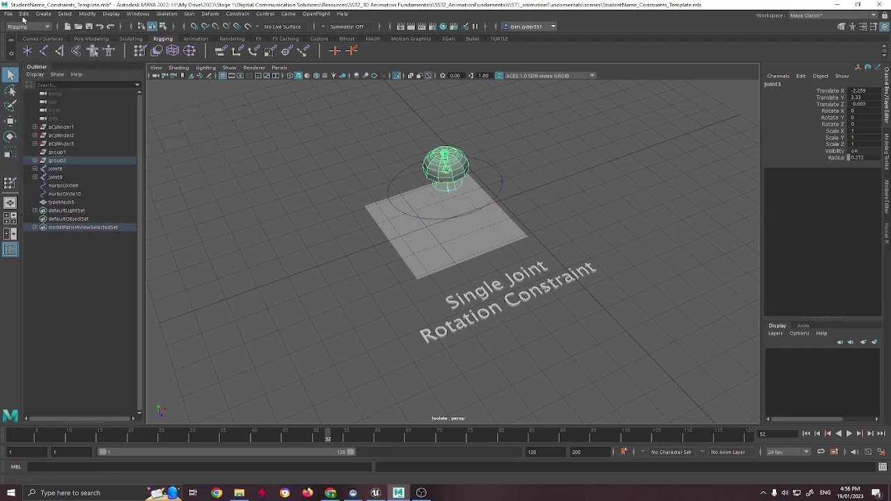
click(25, 14)
mouse_move(69, 112)
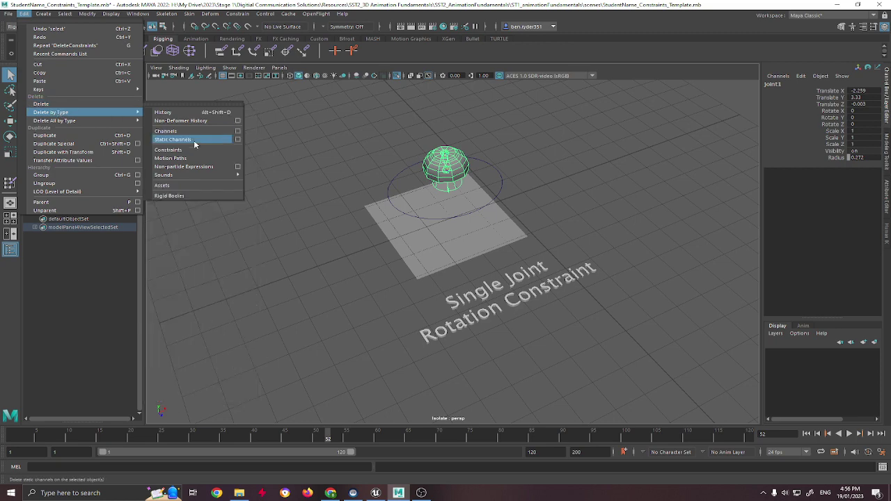
click(174, 150)
click(568, 147)
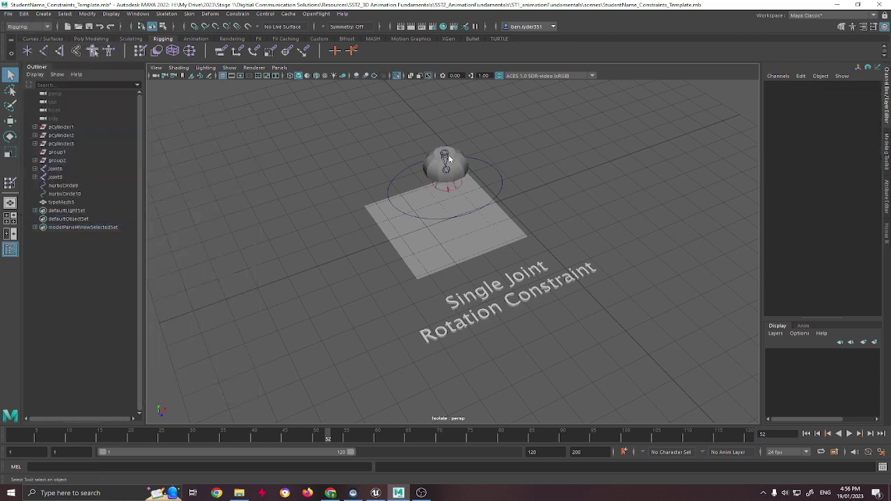
click(493, 167)
key(e)
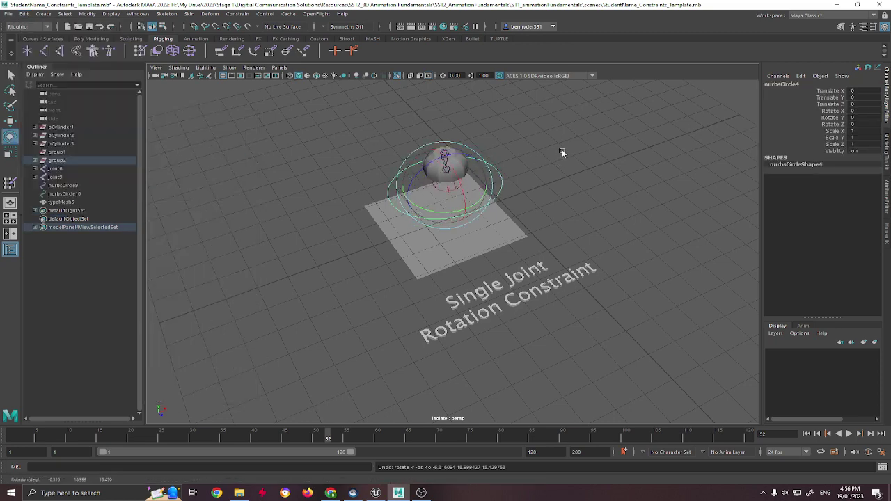
click(562, 149)
Orient-constrain joint1 to the circle with Maintain offset and All axes, creating orientConstraint2
key(q)
click(494, 164)
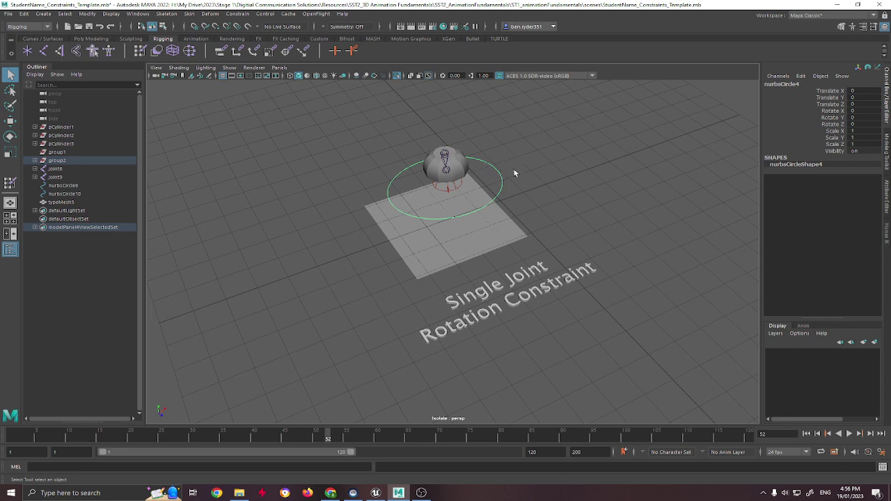
click(438, 167)
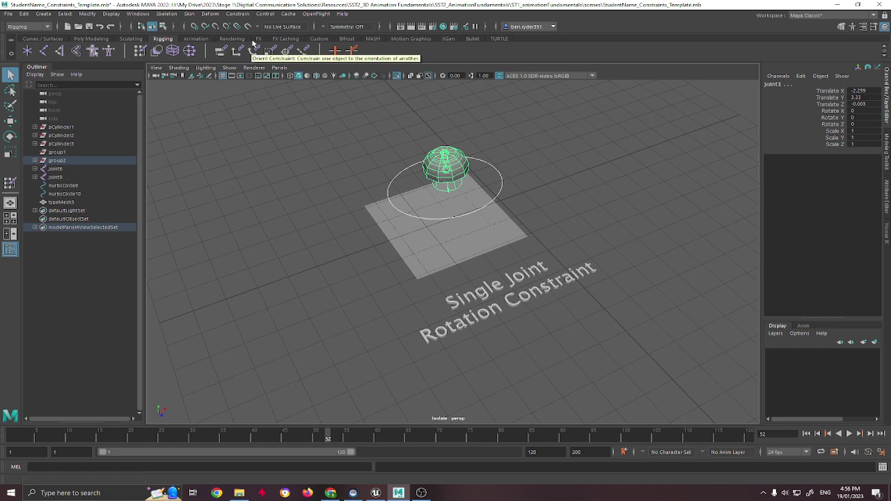
click(247, 16)
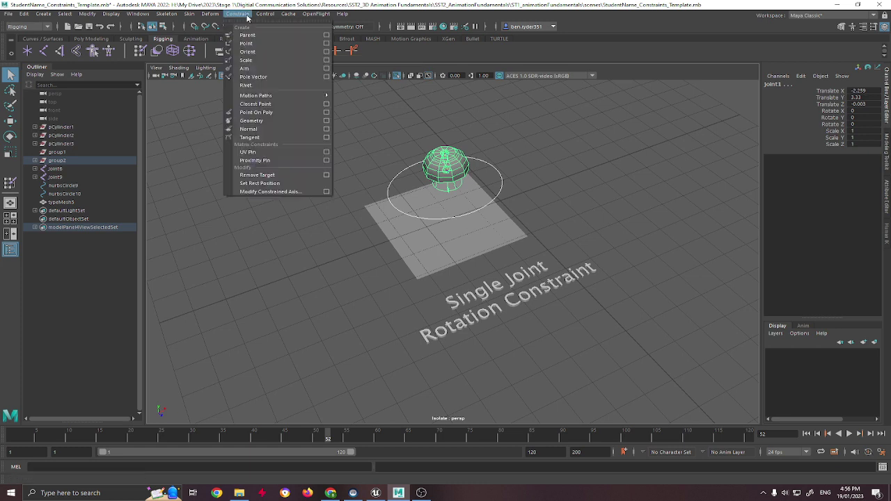
click(327, 52)
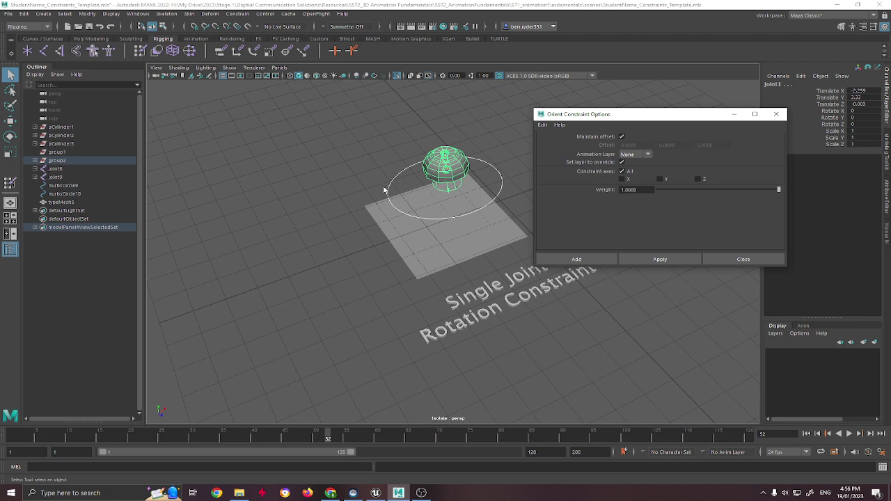
click(624, 171)
click(623, 179)
click(629, 172)
click(652, 260)
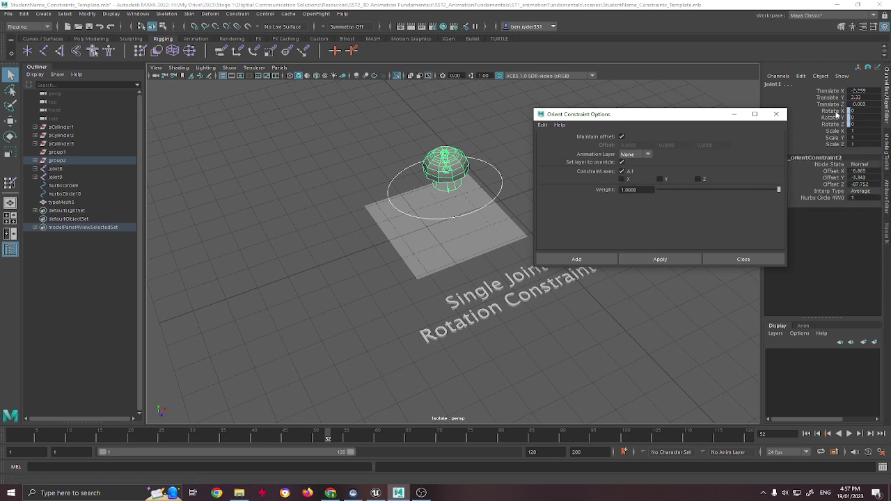
drag(851, 110, 850, 124)
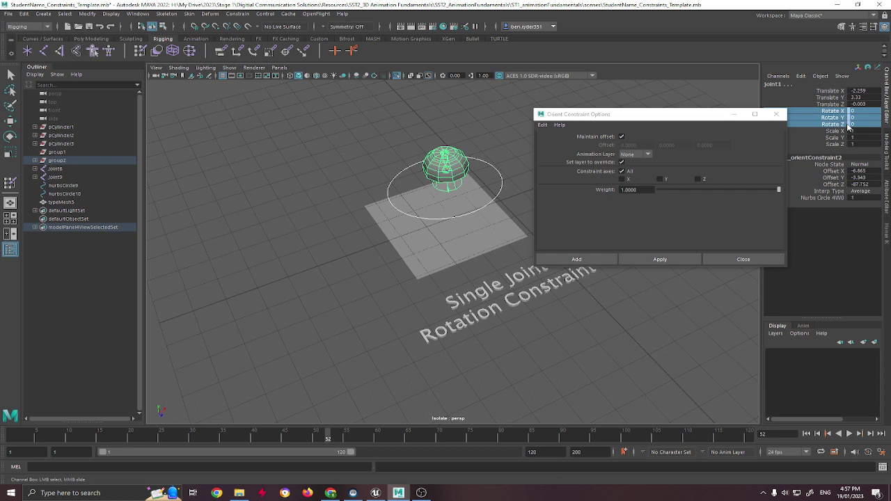
Close the orient constraint options, tilt the circle to confirm the light follows, and undo
click(641, 293)
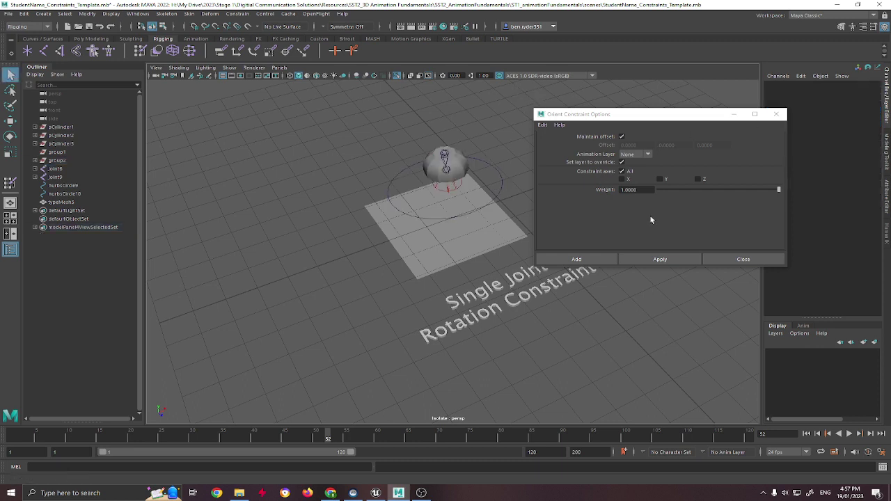
click(739, 259)
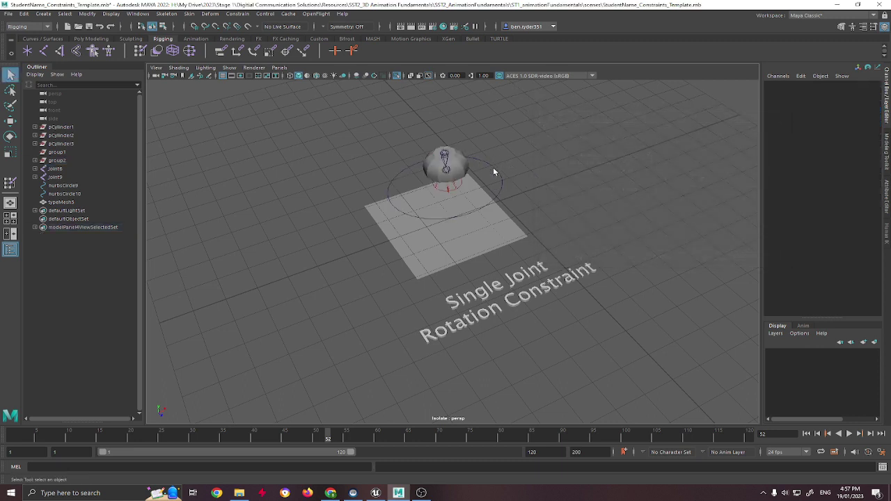
click(494, 169)
key(e)
drag(474, 181, 488, 170)
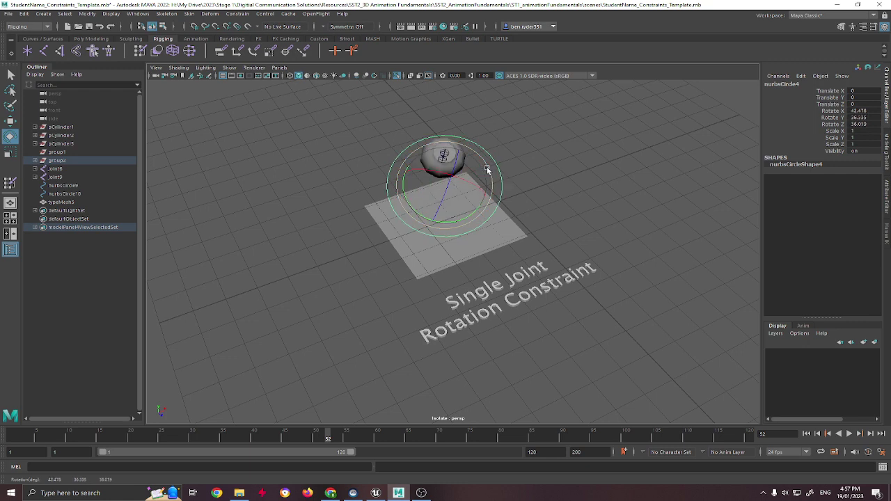
key(ctrl+z)
With viewport shadows on, rotate the circle again, undo, and restore default lighting
click(343, 76)
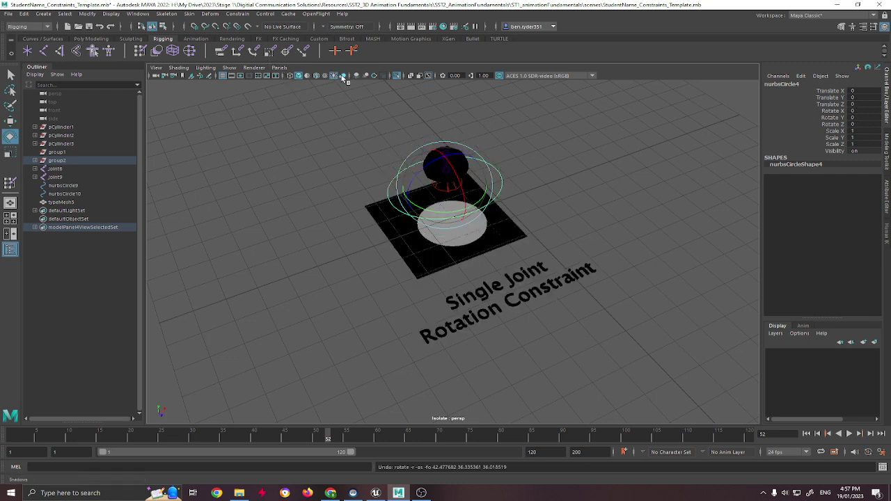
mouse_move(482, 175)
mouse_down()
mouse_move(468, 185)
mouse_move(483, 160)
mouse_up()
key(ctrl+z)
key(q)
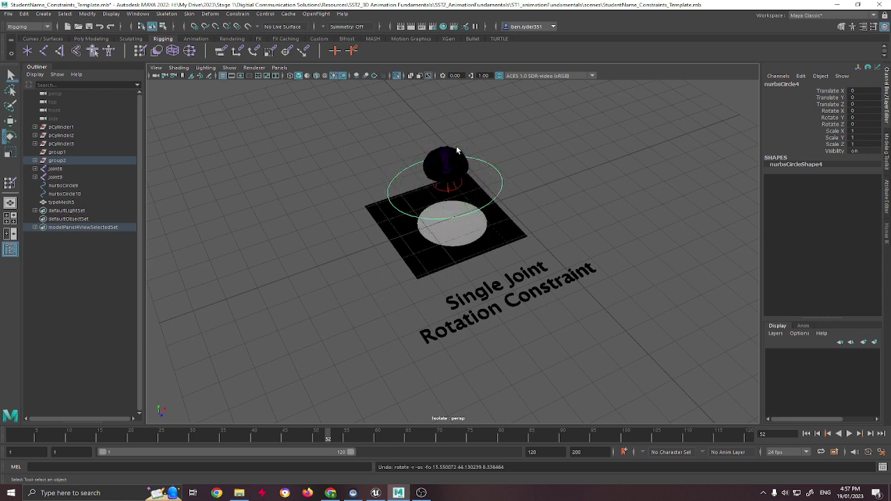
key(w)
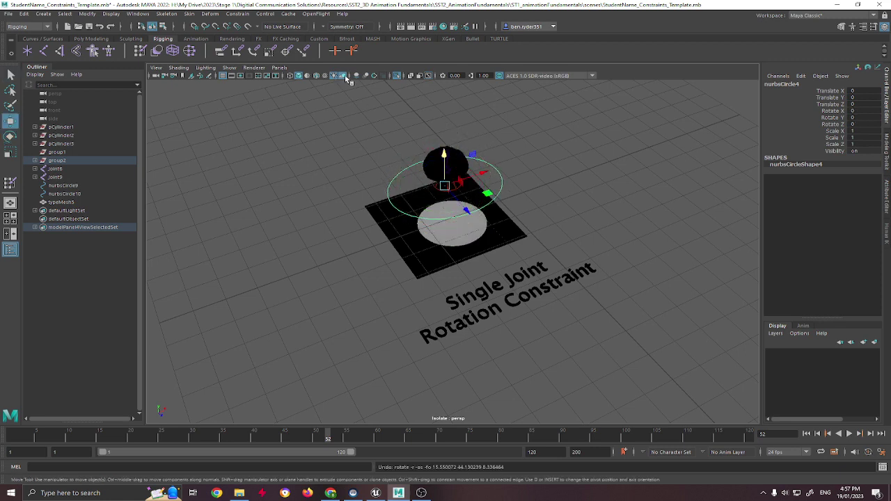
click(336, 72)
Test rotating the spotlight joint directly, undo all rotations, and reselect the circle control
click(542, 138)
click(444, 176)
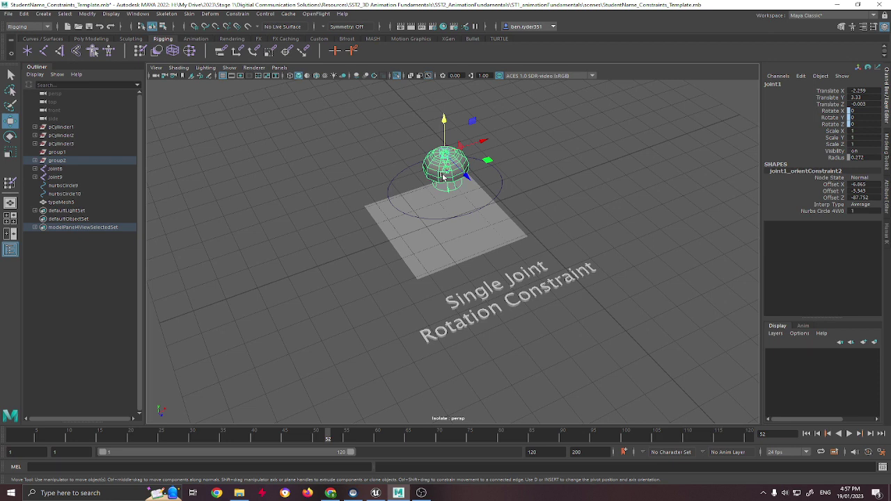
key(e)
drag(443, 176, 401, 129)
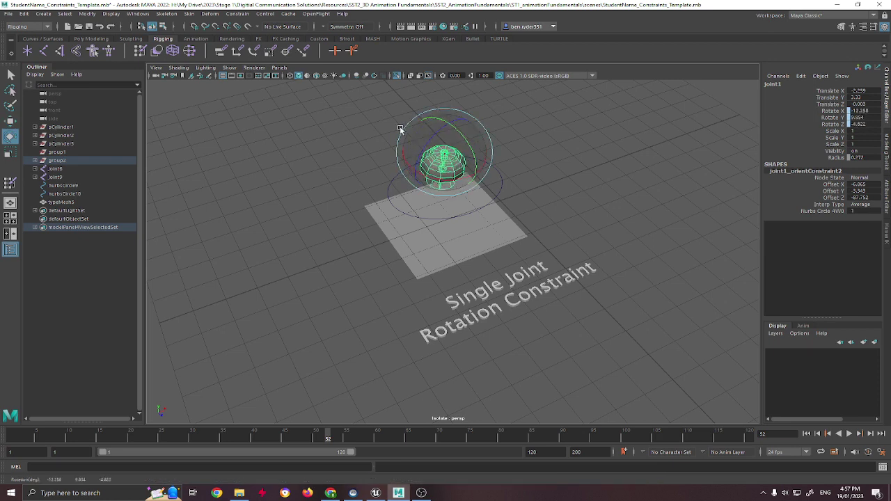
key(ctrl+z)
click(336, 73)
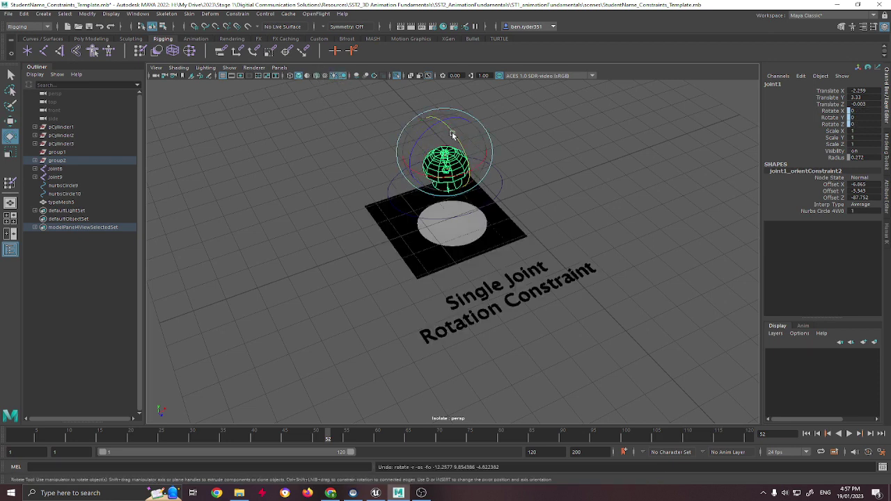
key(ctrl+z)
key(ctrl+z)
key(ctrl+z)
key(ctrl+z)
key(q)
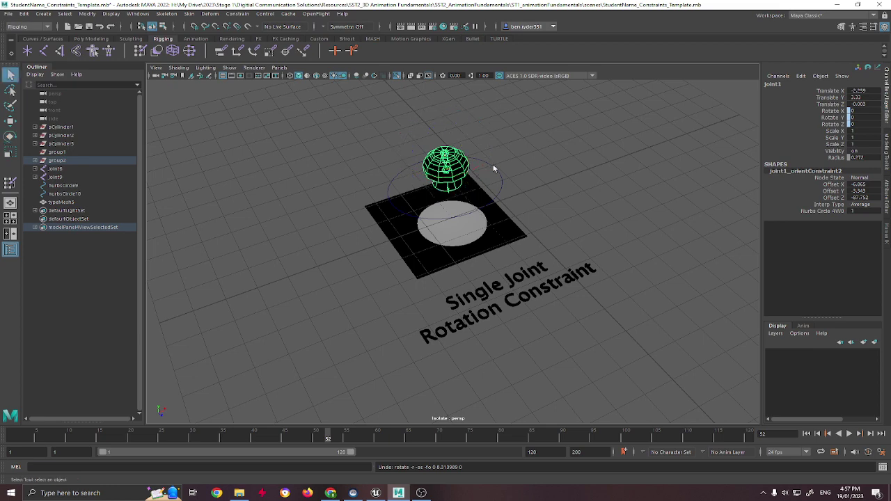
click(478, 145)
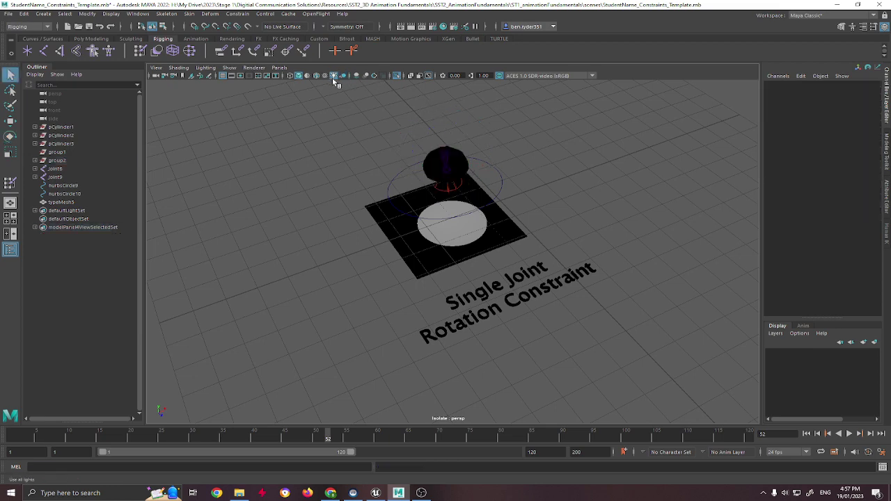
click(333, 76)
click(482, 162)
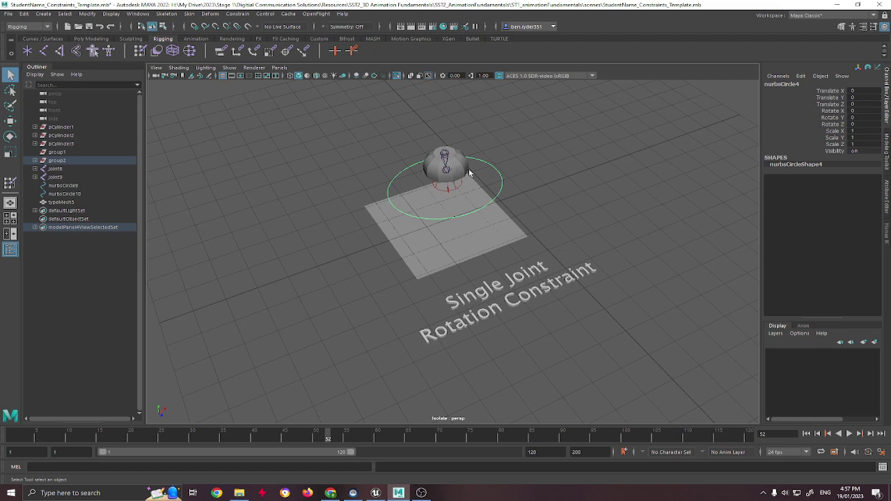
Turn off Isolate Select with Ctrl+1 and pan over the point, scale and aim constraint demos
key(ctrl+1)
alt+middle_drag(598, 197, 446, 247)
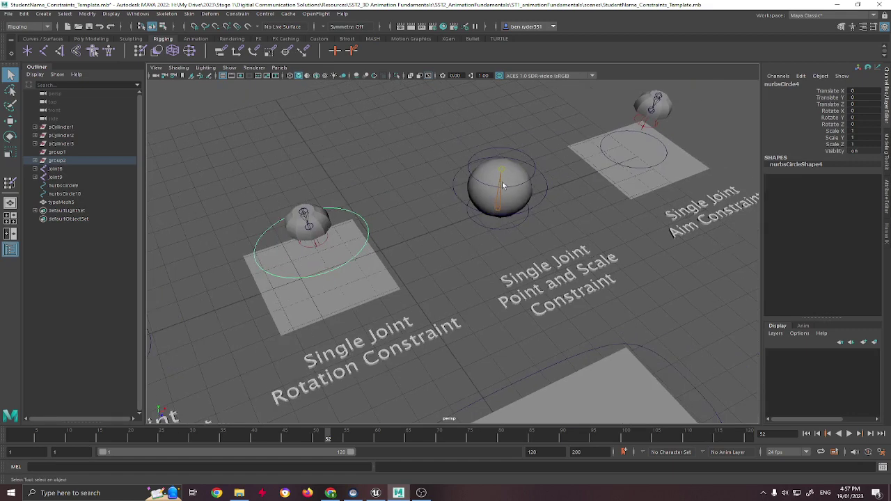
alt+middle_drag(504, 184, 463, 274)
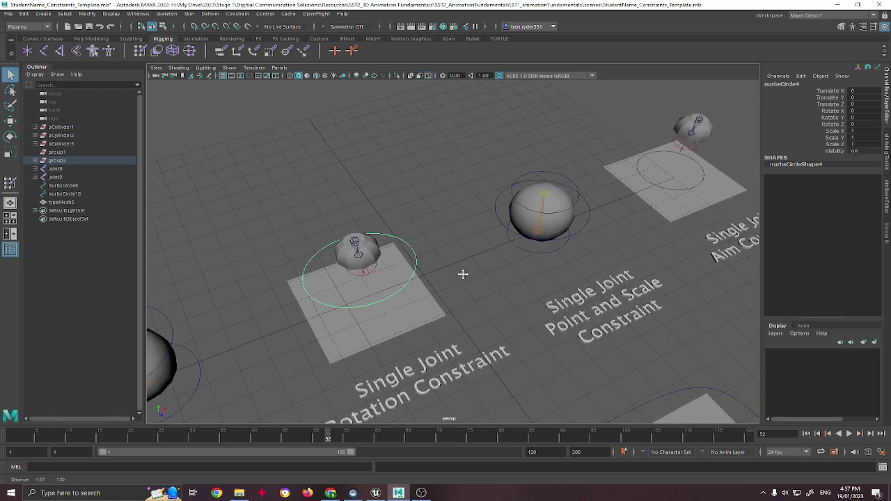